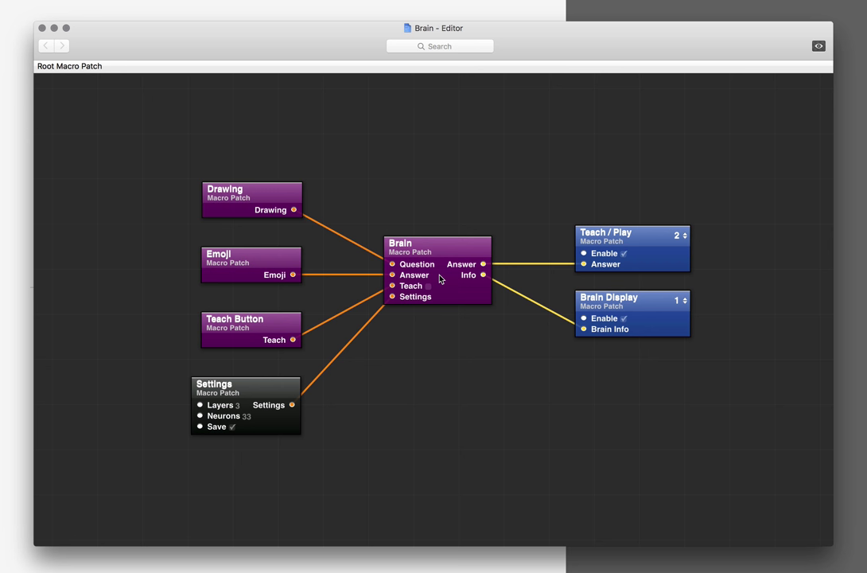
- Trace the Drawing and Emoji patch links, then close the editor to show the teaching screen
left_click(236, 215)
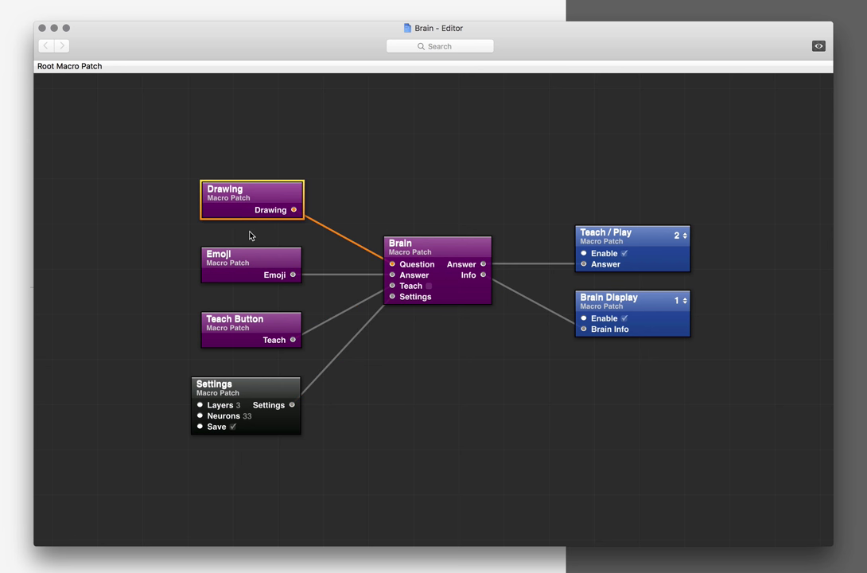
left_click(249, 235)
left_click(236, 276)
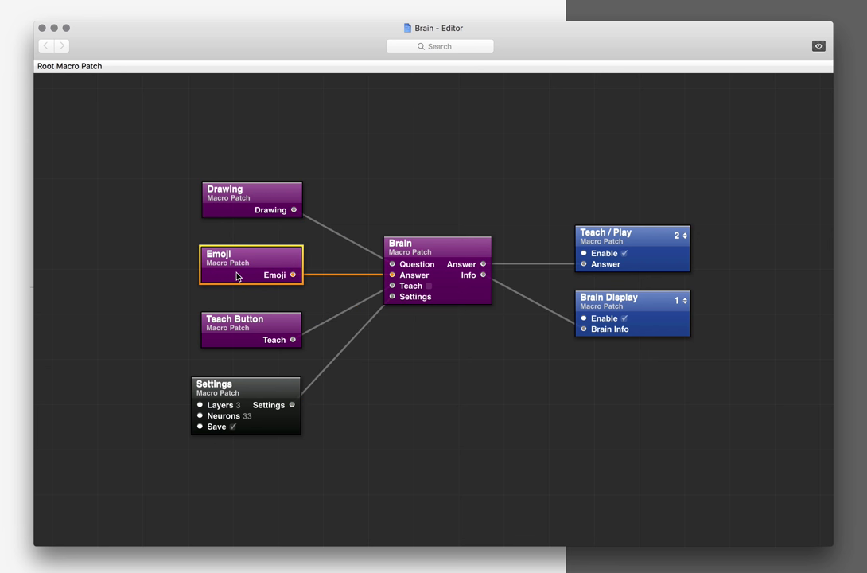
left_click(243, 241)
left_click(42, 28)
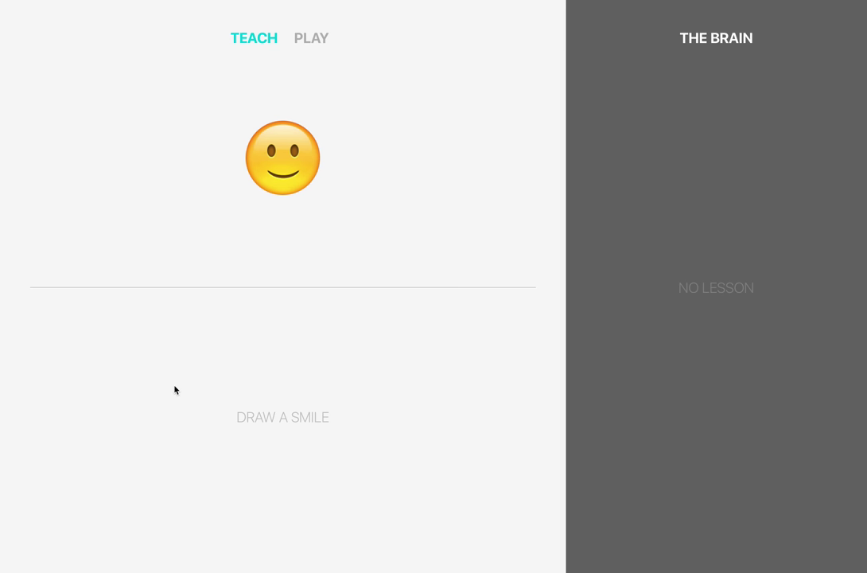
- Teach the brain a smile drawing as happy and a frown arc as sad
mouse_move(174, 387)
left_mouse_down()
mouse_move(202, 430)
mouse_move(252, 448)
mouse_move(322, 443)
mouse_move(358, 417)
mouse_move(375, 388)
left_mouse_up()
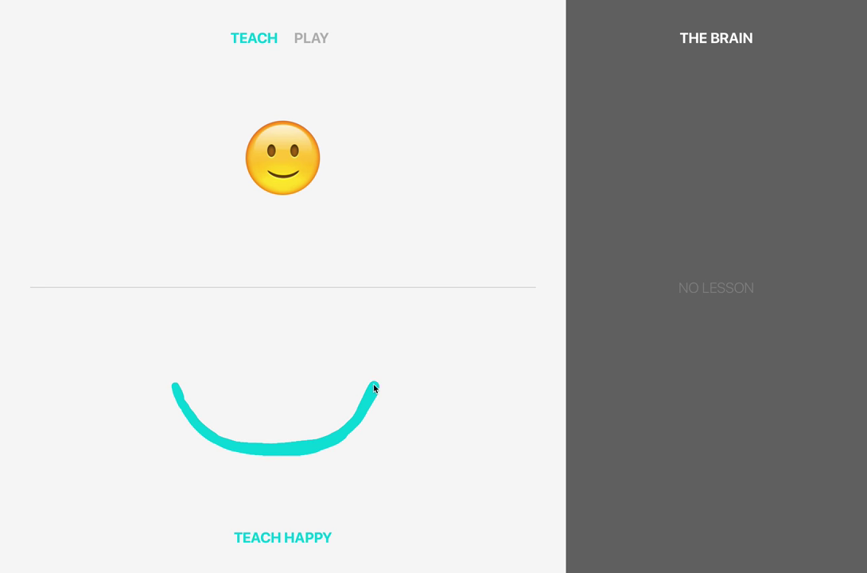
left_click(305, 540)
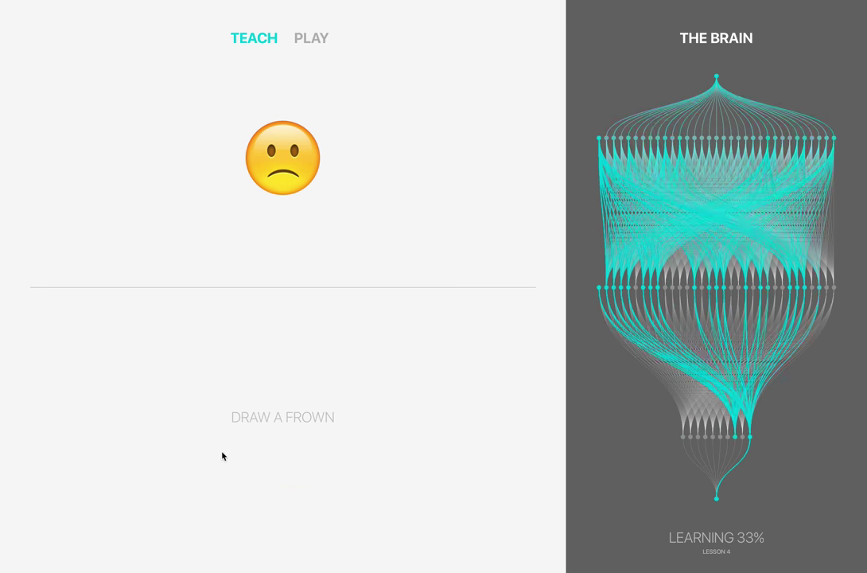
mouse_move(210, 456)
left_mouse_down()
mouse_move(233, 418)
mouse_move(259, 411)
mouse_move(296, 416)
mouse_move(332, 461)
left_mouse_up()
left_click(305, 540)
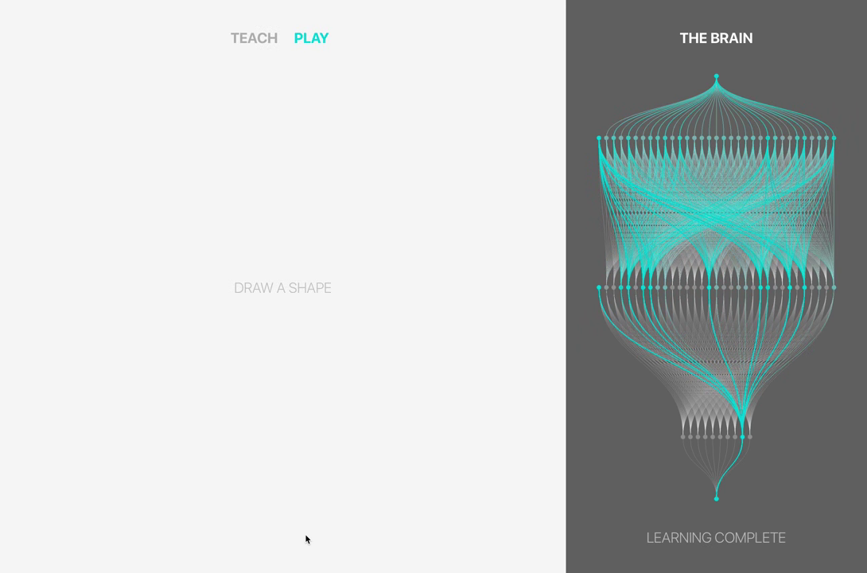
- In Play mode, draw a smile U and a frown arch to test recognition
mouse_move(102, 259)
left_mouse_down()
mouse_move(108, 278)
mouse_move(193, 295)
left_mouse_up()
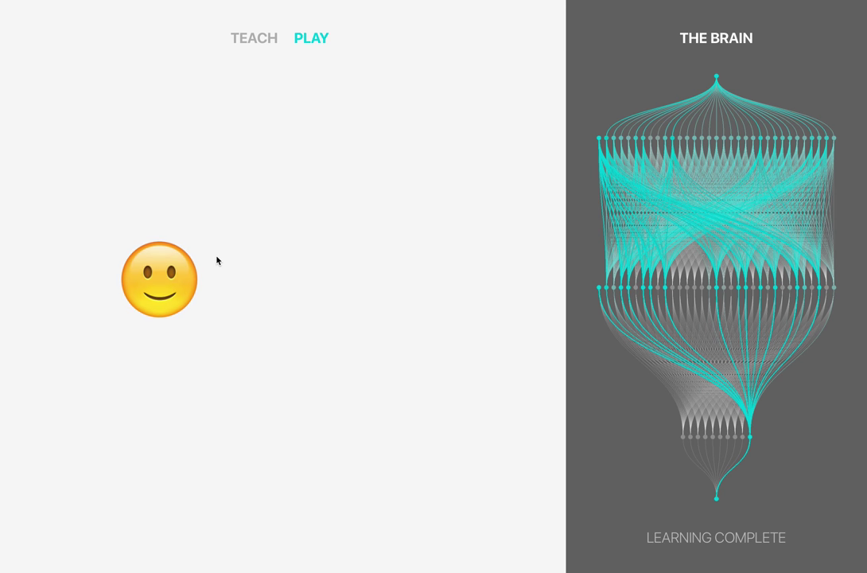
mouse_move(330, 300)
left_mouse_down()
mouse_move(354, 263)
mouse_move(397, 282)
mouse_move(412, 299)
left_mouse_up()
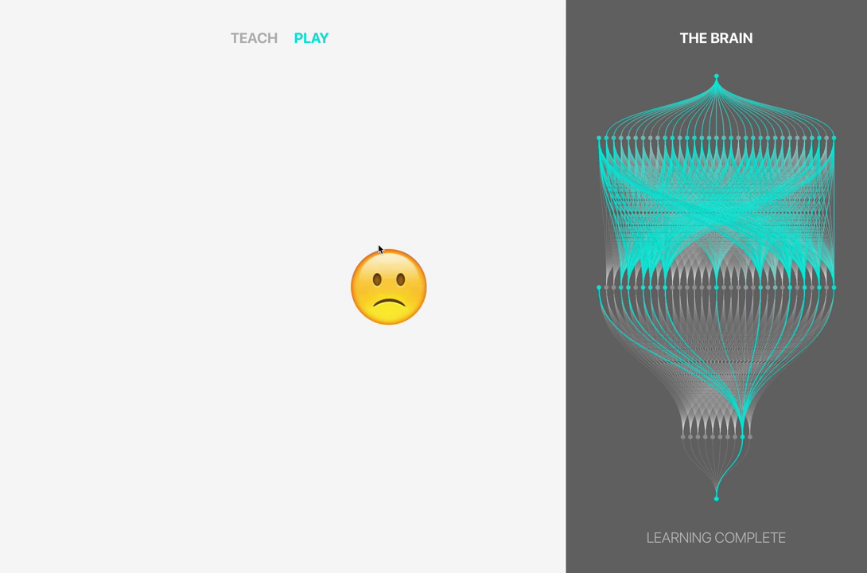
- Back in teaching, teach a teardrop as cry, a heart as love and a Z as sleepy
left_click(259, 38)
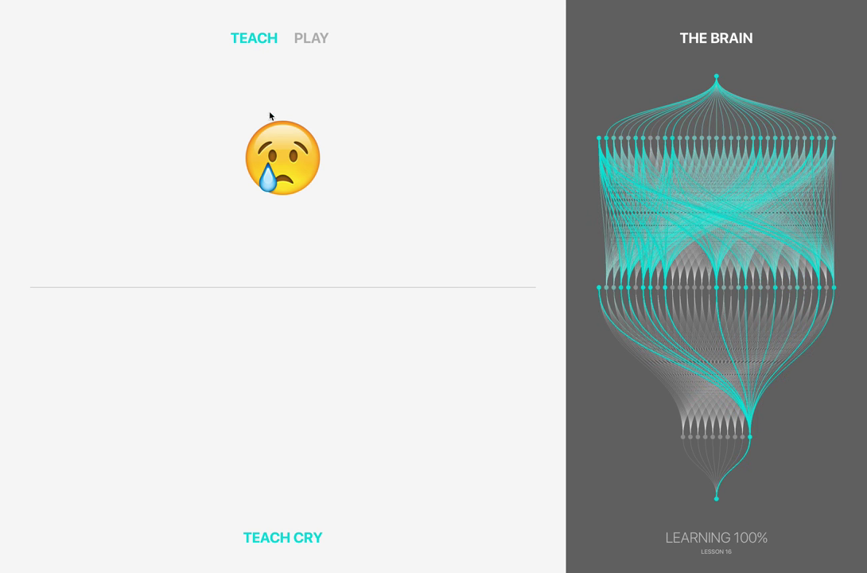
mouse_move(268, 351)
left_mouse_down()
mouse_move(238, 427)
mouse_move(265, 447)
mouse_move(296, 423)
mouse_move(290, 384)
mouse_move(274, 363)
left_mouse_up()
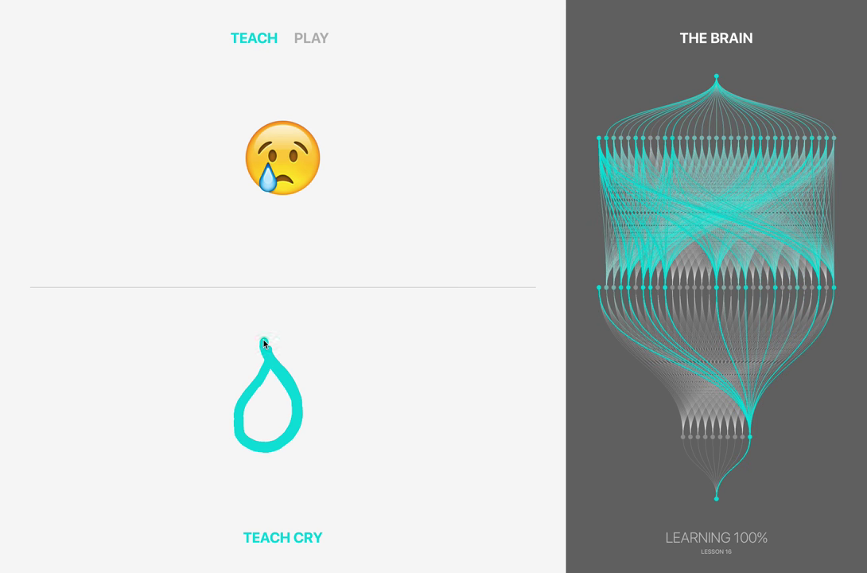
left_click(285, 540)
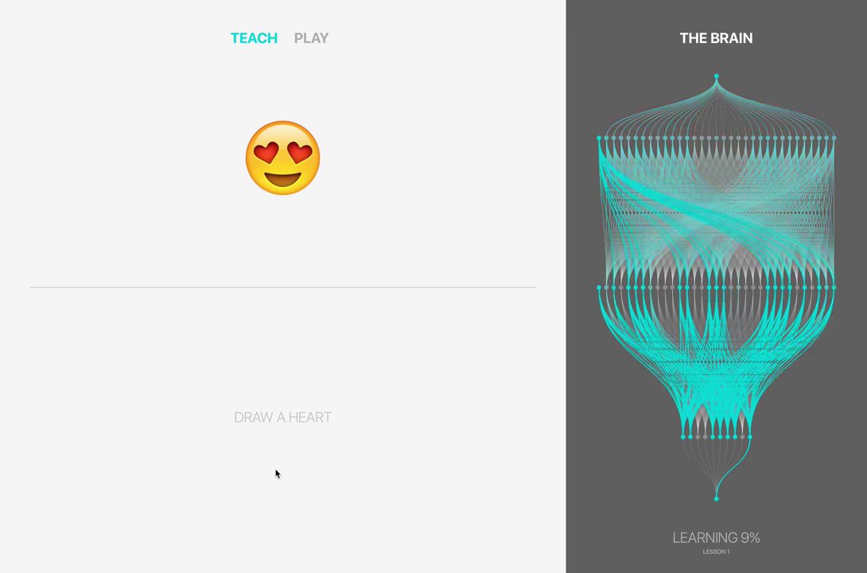
mouse_move(274, 470)
left_mouse_down()
mouse_move(226, 405)
mouse_move(241, 390)
mouse_move(272, 409)
mouse_move(294, 386)
mouse_move(316, 393)
mouse_move(319, 416)
mouse_move(277, 470)
left_mouse_up()
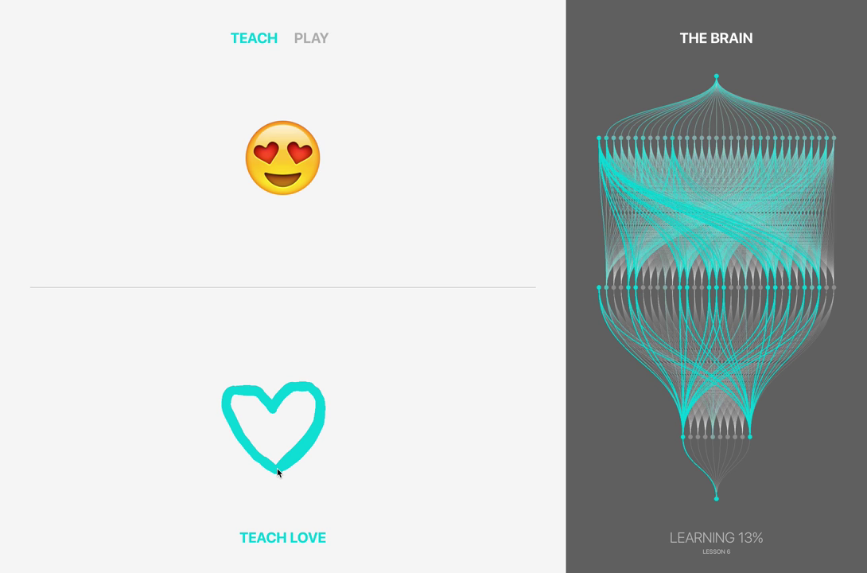
left_click(278, 539)
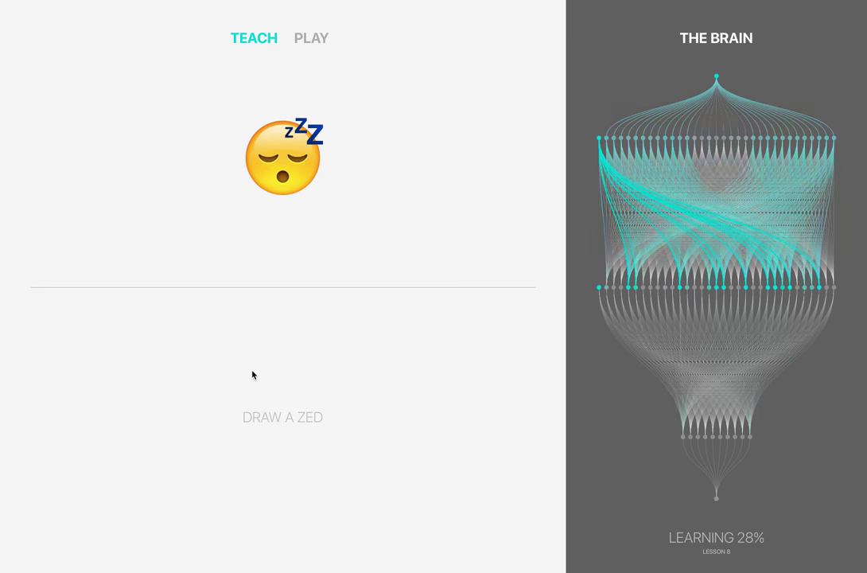
mouse_move(235, 359)
left_mouse_down()
mouse_move(313, 357)
mouse_move(237, 420)
mouse_move(321, 425)
left_mouse_up()
left_click(287, 538)
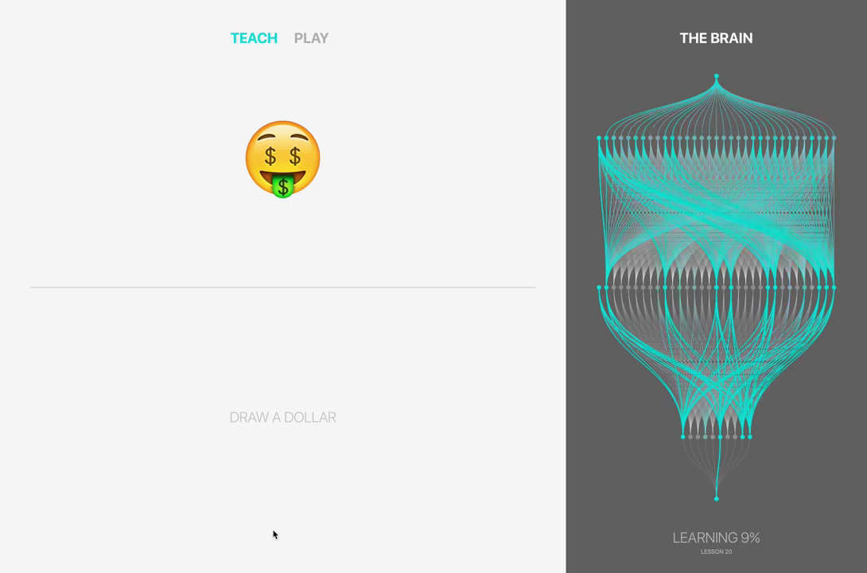
- Teach an S as rich and an open-mouth grin as laugh
mouse_move(300, 368)
left_mouse_down()
mouse_move(251, 377)
mouse_move(250, 394)
mouse_move(303, 414)
mouse_move(296, 433)
mouse_move(250, 436)
left_mouse_up()
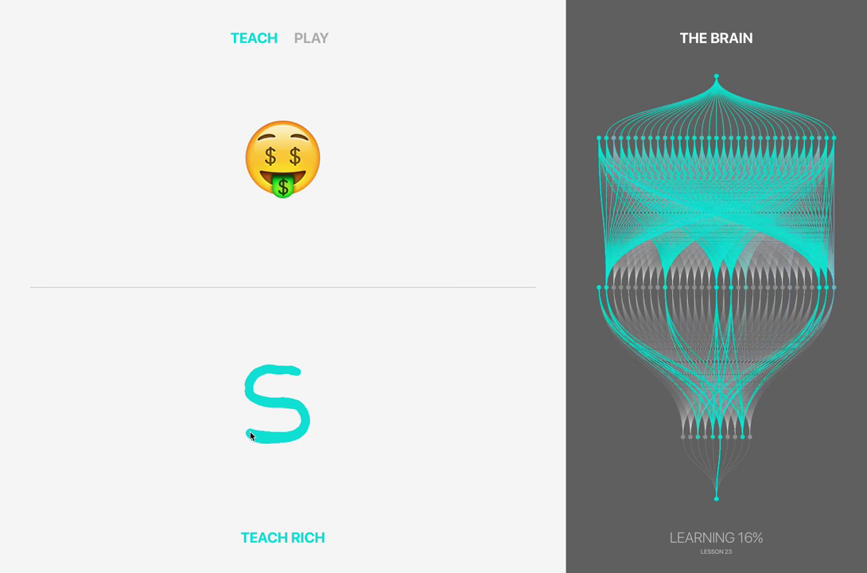
left_click(281, 540)
left_click(218, 389)
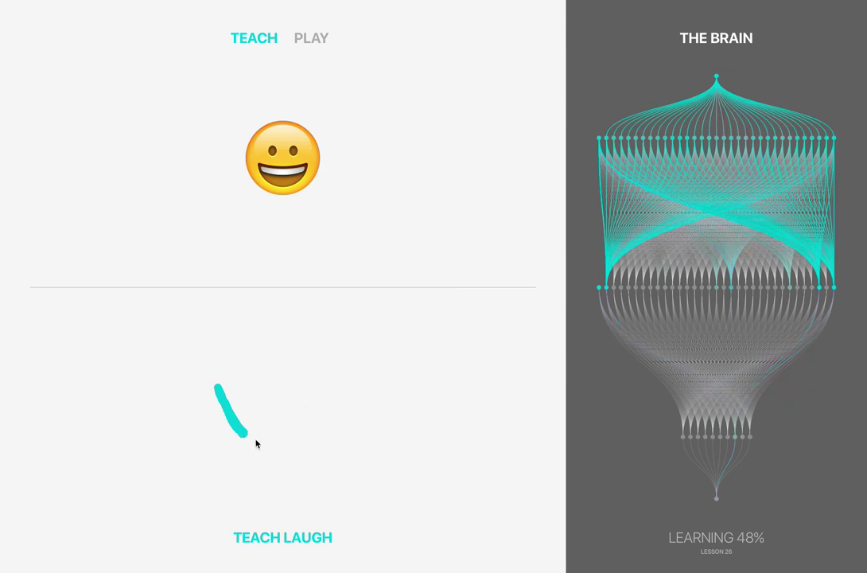
mouse_move(256, 443)
left_mouse_down()
mouse_move(329, 396)
mouse_move(328, 387)
mouse_move(223, 388)
left_mouse_up()
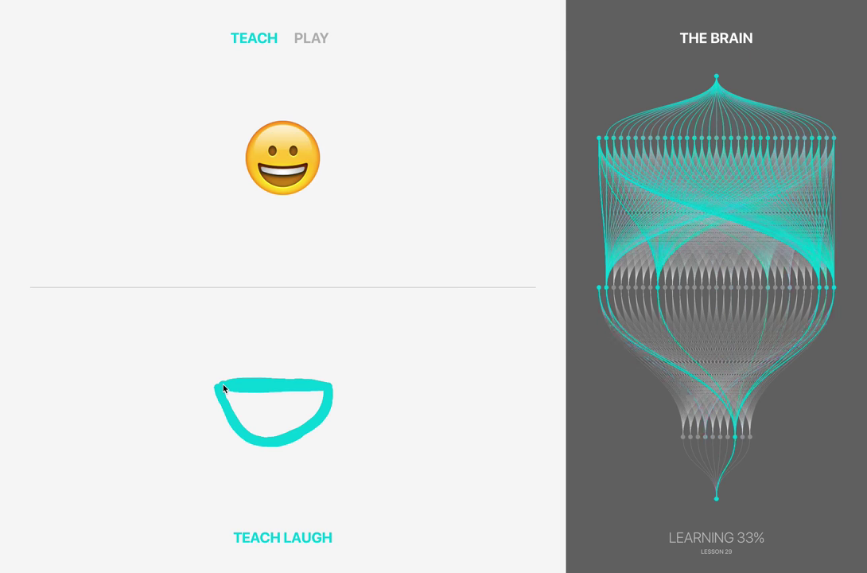
left_click(286, 538)
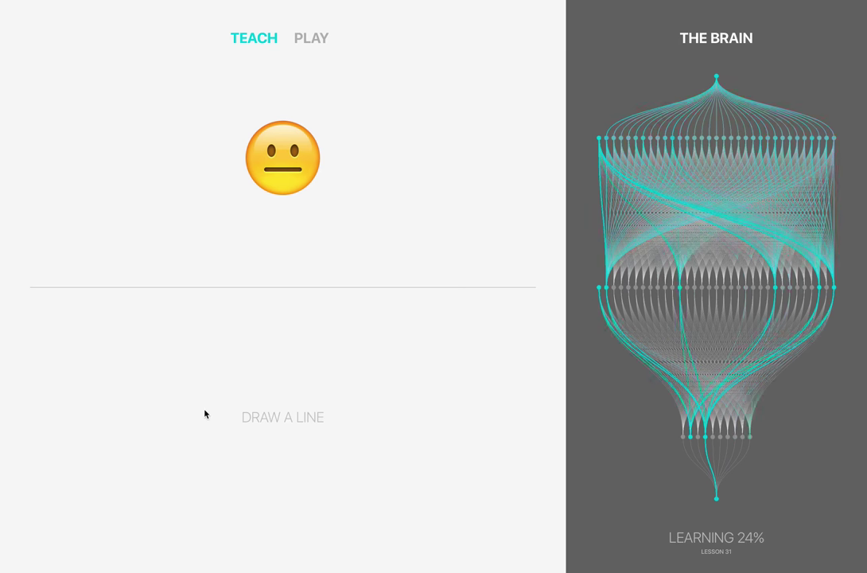
- Teach a straight line as poker face and a U tongue as silly, then draw another smile
left_click(205, 410)
left_click_drag(215, 414, 314, 409)
left_click(299, 539)
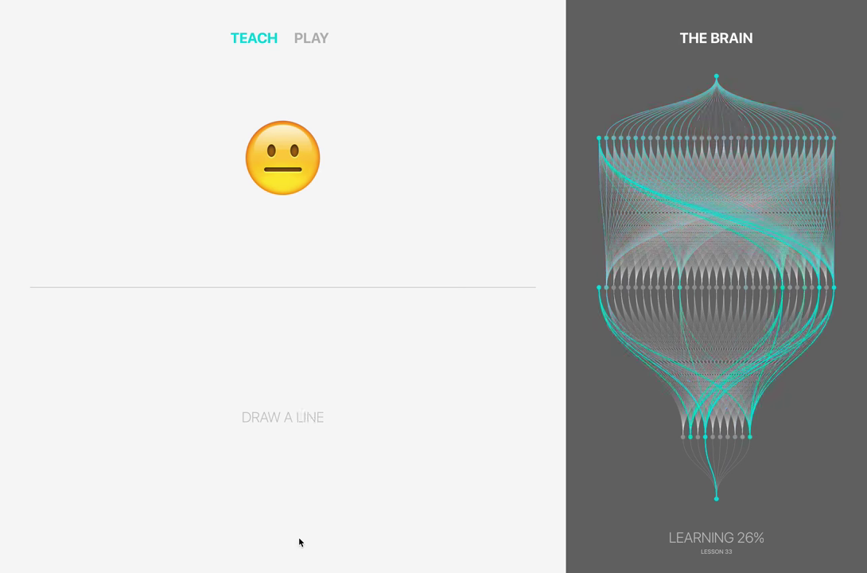
mouse_move(238, 374)
left_mouse_down()
mouse_move(241, 428)
mouse_move(262, 445)
mouse_move(290, 439)
mouse_move(305, 373)
left_mouse_up()
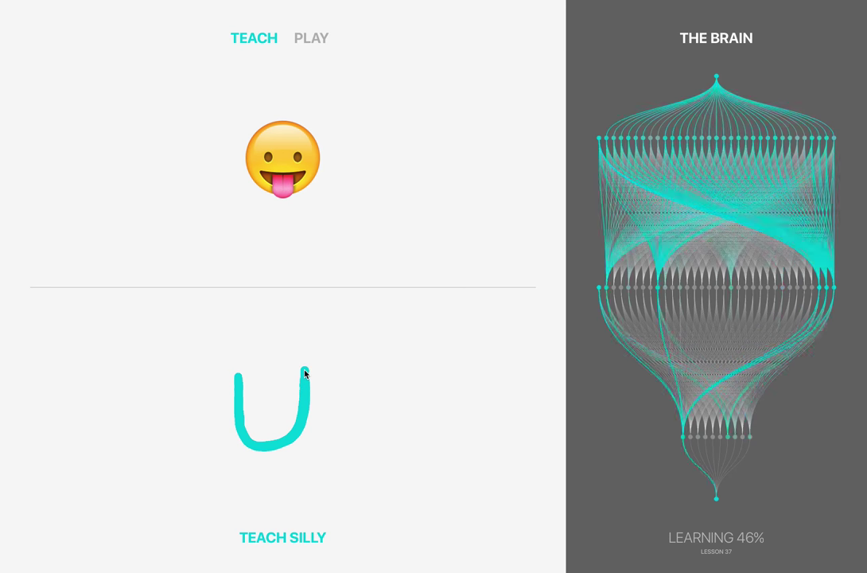
left_click(303, 544)
mouse_move(206, 395)
left_mouse_down()
mouse_move(251, 426)
mouse_move(307, 428)
mouse_move(355, 398)
left_mouse_up()
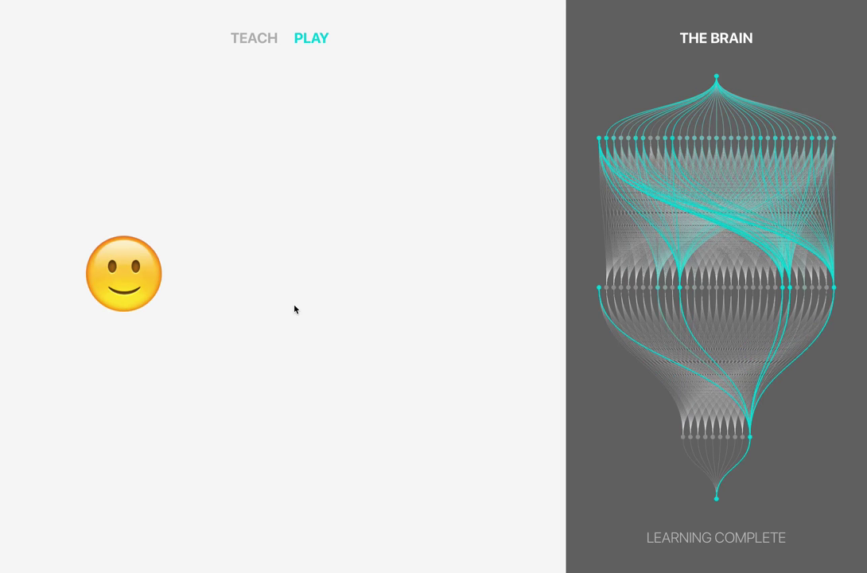
- Draw a frown arc, a line, a Z, an S and a heart to get matching emojis
mouse_move(294, 308)
left_mouse_down()
mouse_move(392, 269)
mouse_move(426, 296)
left_mouse_up()
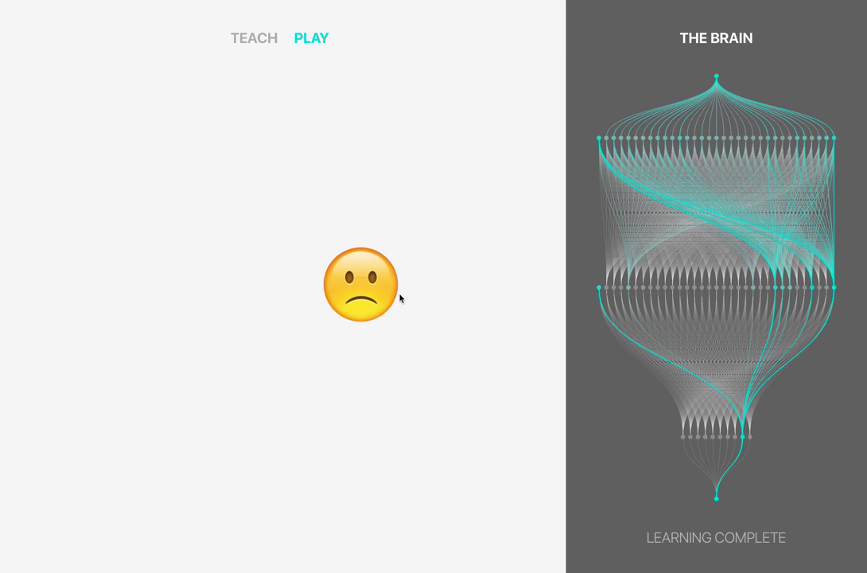
left_click_drag(106, 187, 203, 190)
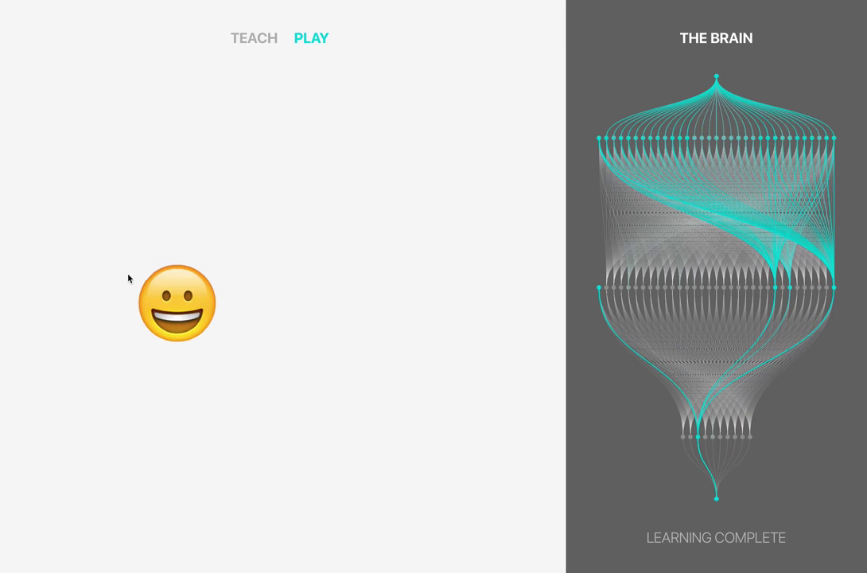
mouse_move(360, 227)
left_mouse_down()
mouse_move(444, 231)
mouse_move(363, 297)
mouse_move(449, 298)
left_mouse_up()
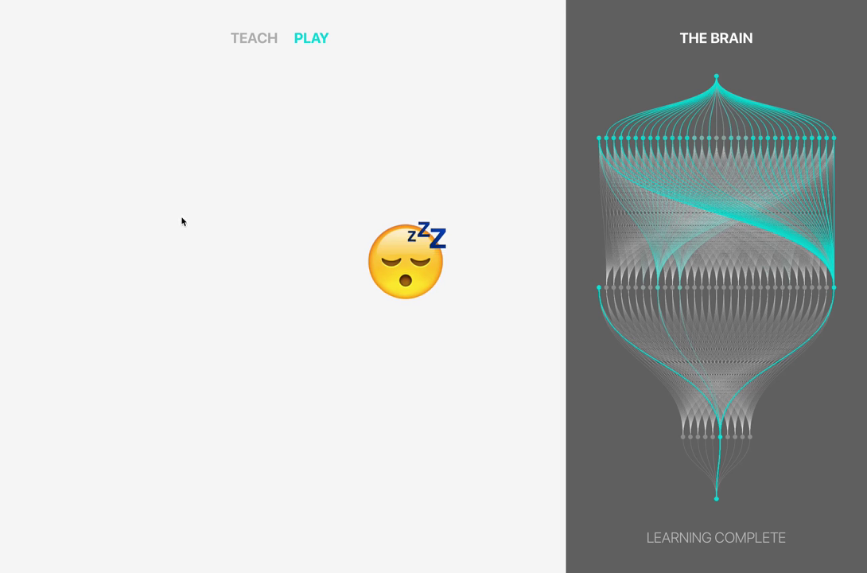
mouse_move(190, 217)
left_mouse_down()
mouse_move(186, 256)
mouse_move(210, 277)
mouse_move(146, 288)
left_mouse_up()
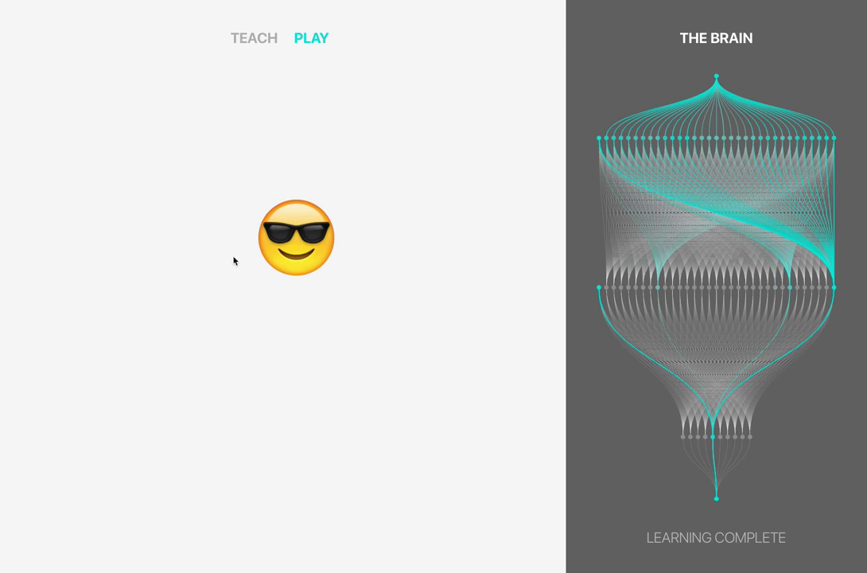
mouse_move(264, 368)
left_mouse_down()
mouse_move(185, 268)
mouse_move(213, 208)
mouse_move(249, 238)
mouse_move(274, 206)
mouse_move(331, 240)
mouse_move(285, 335)
mouse_move(259, 367)
left_mouse_up()
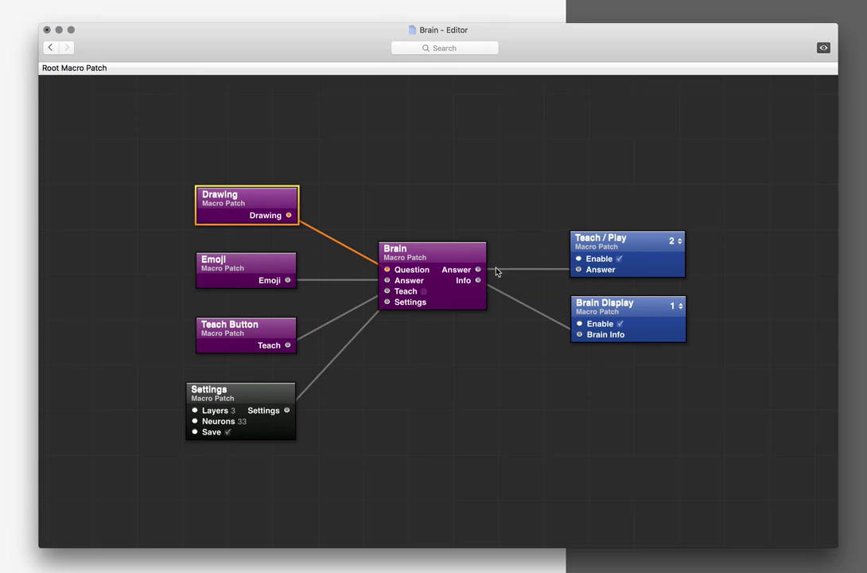
left_click(642, 271)
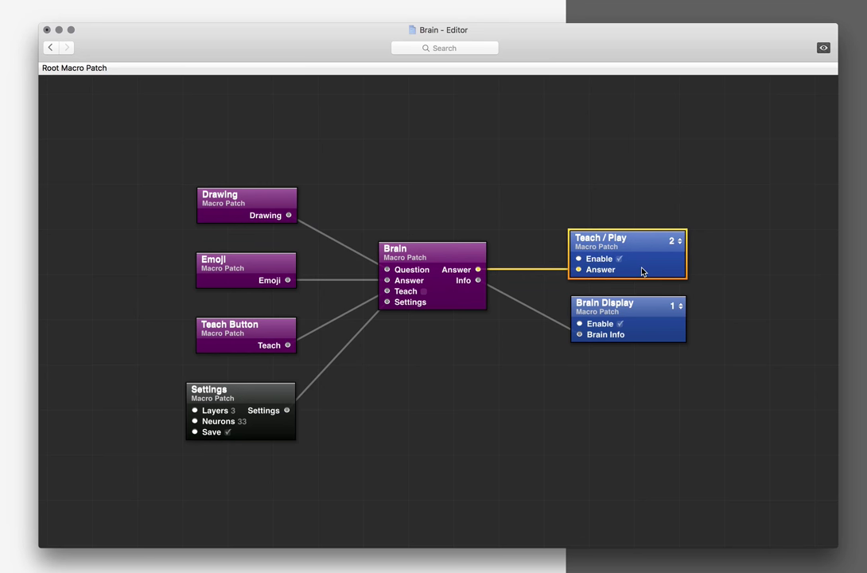
left_click(645, 317)
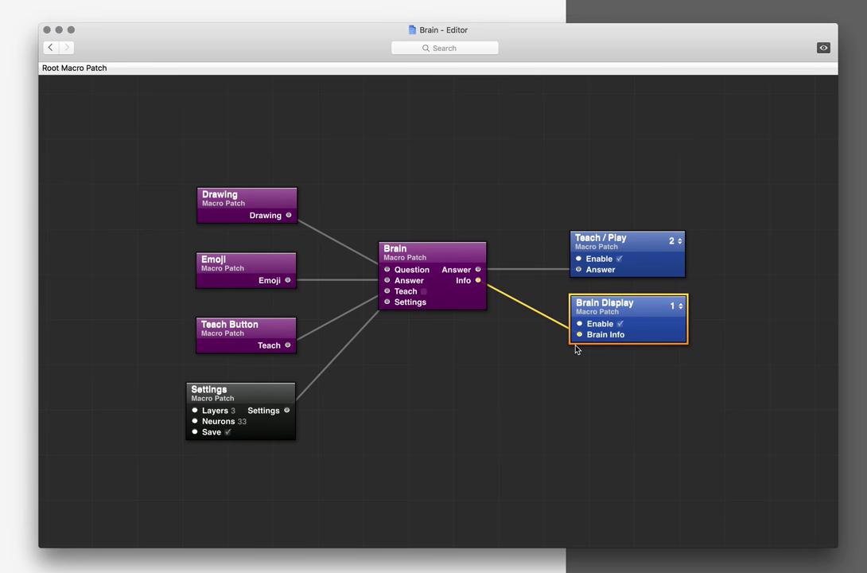
left_click(282, 430)
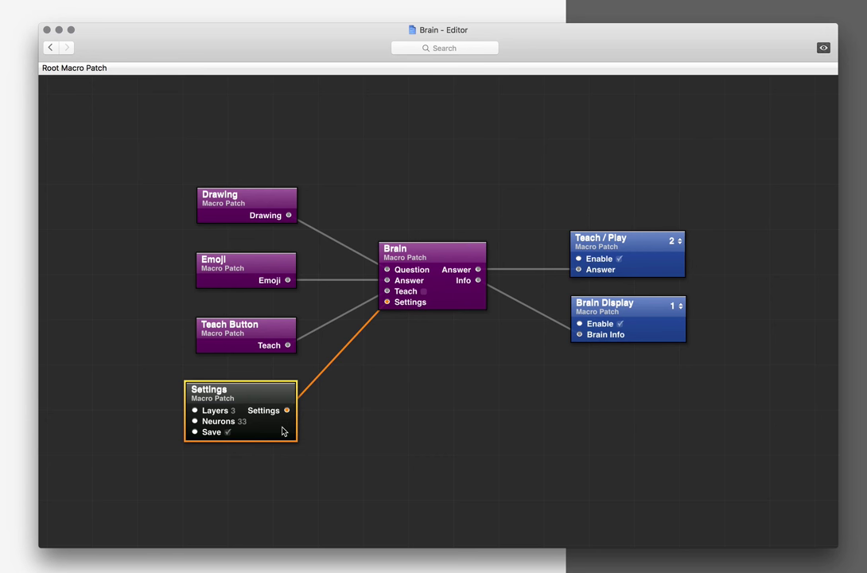
left_click(459, 319)
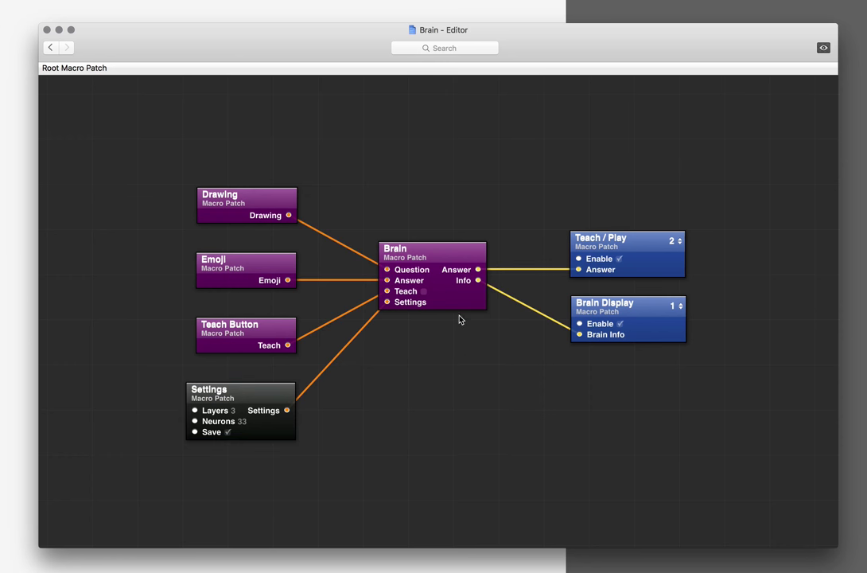
- Drill into Brain, Lesson, Neurons: Middle and Multiple Middle Layers down to the Connections iterator
double_click(458, 304)
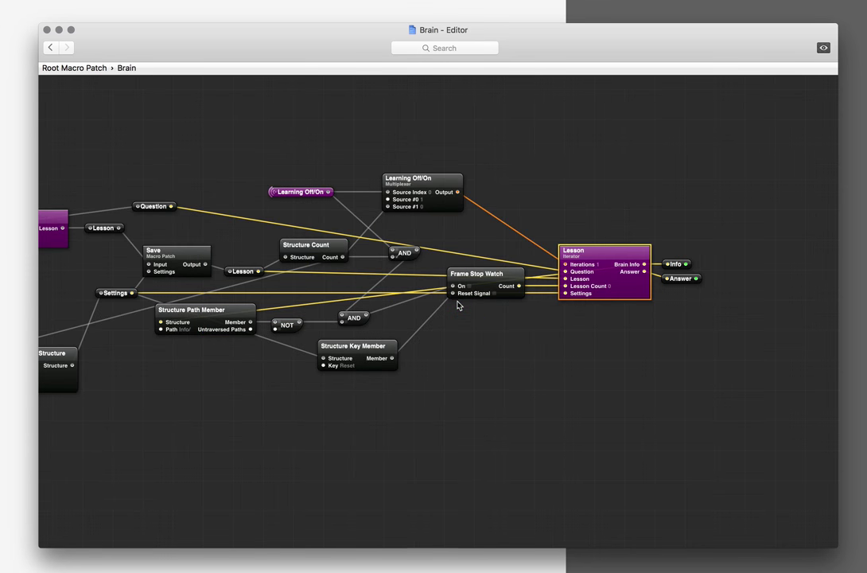
double_click(628, 292)
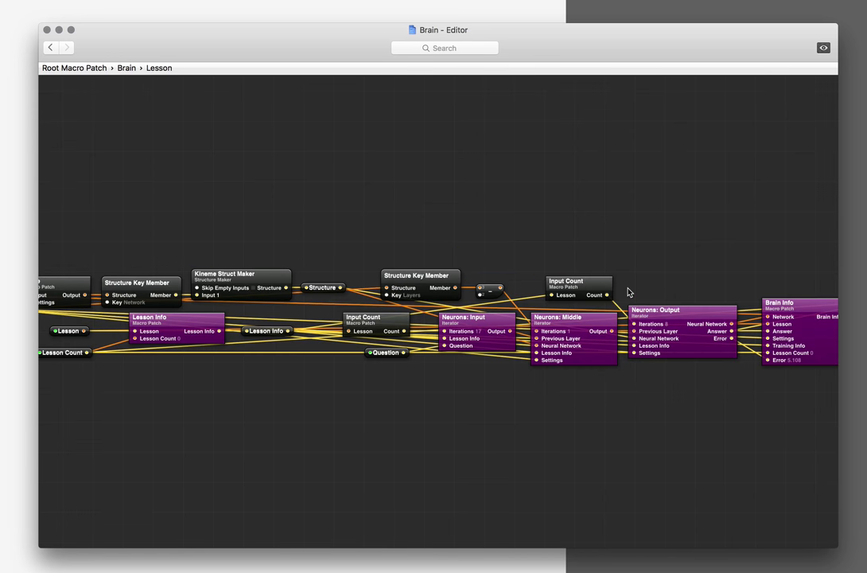
scroll(197, 320, "right", 5)
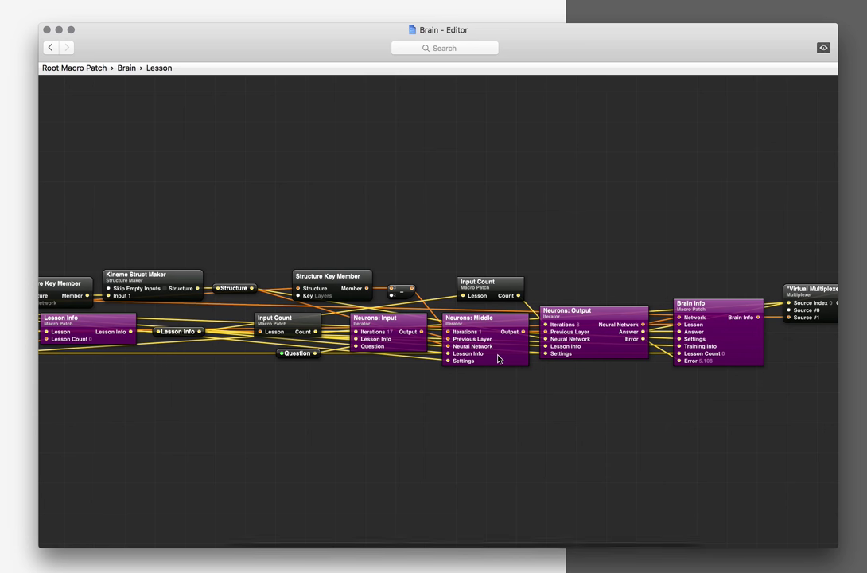
left_click(499, 358)
double_click(499, 359)
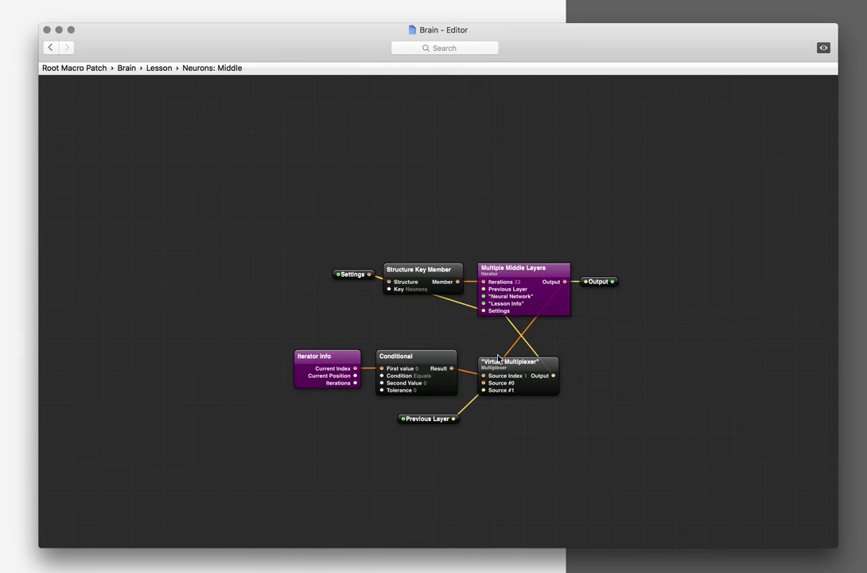
double_click(547, 314)
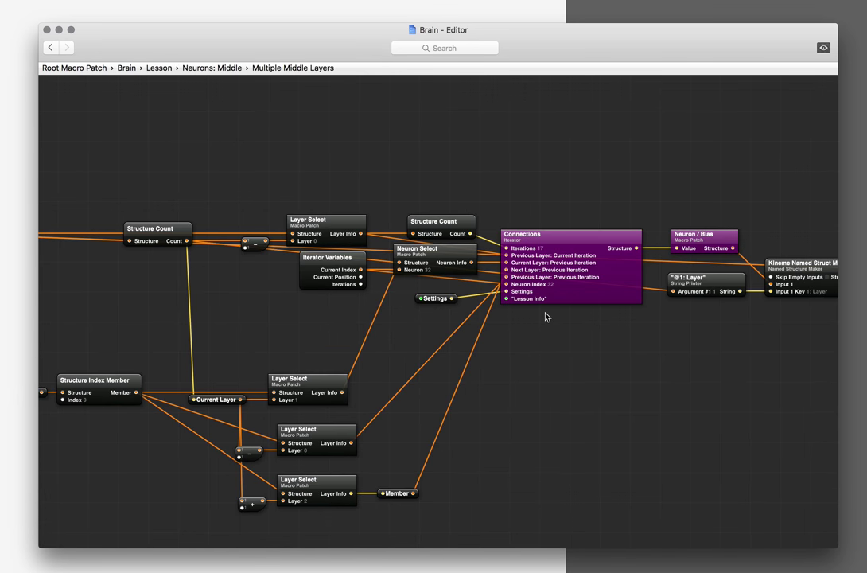
double_click(591, 302)
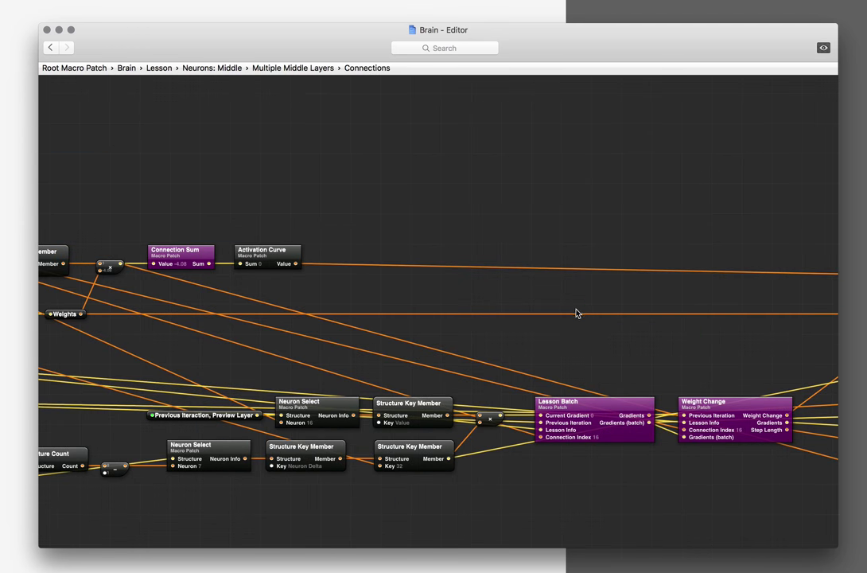
- Inspect the Seed Weights and Lesson Batch patches, returning to the Connections graph after each
scroll(570, 314, "left", 10)
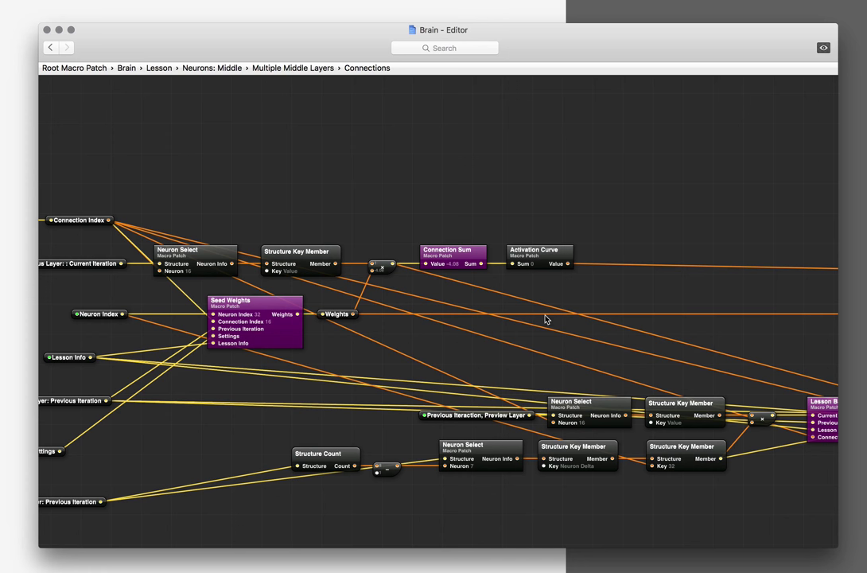
double_click(287, 334)
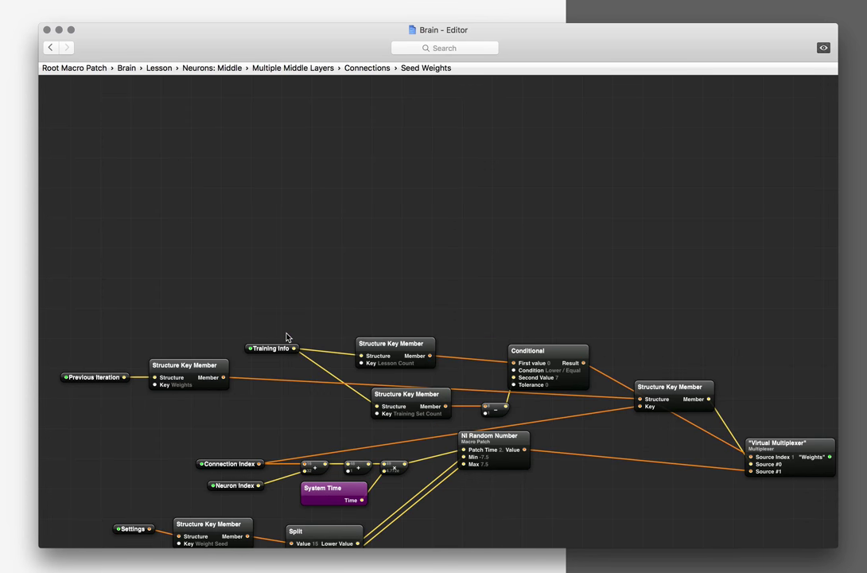
scroll(288, 337, "down", 3)
left_click(369, 69)
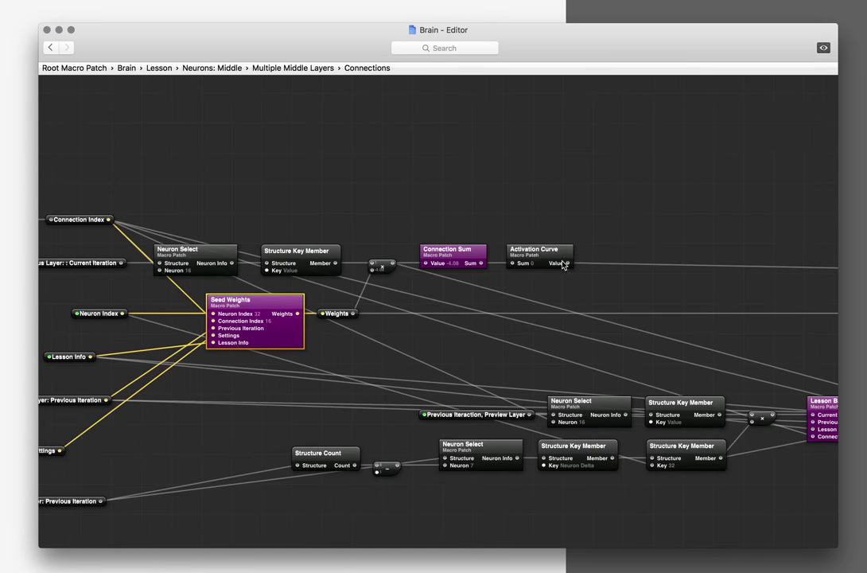
scroll(559, 263, "right", 5)
double_click(647, 438)
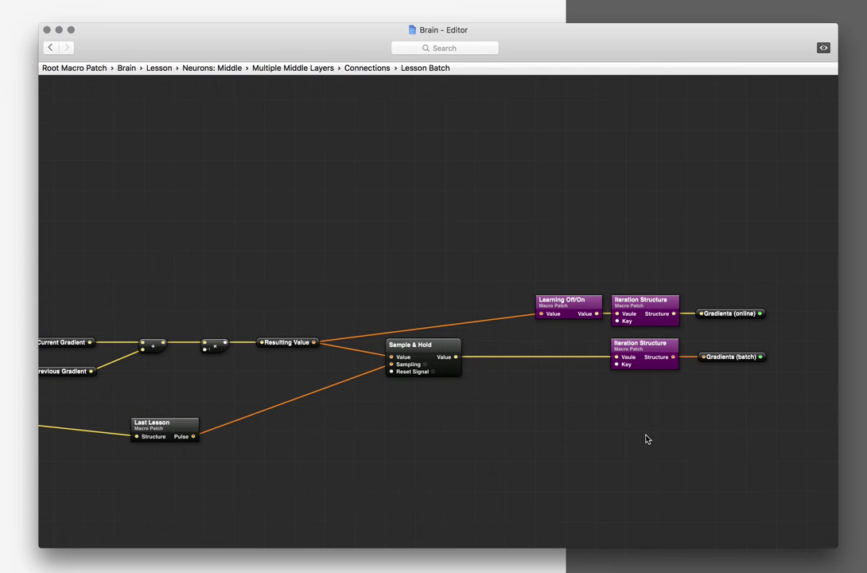
scroll(616, 425, "left", 5)
left_click(367, 69)
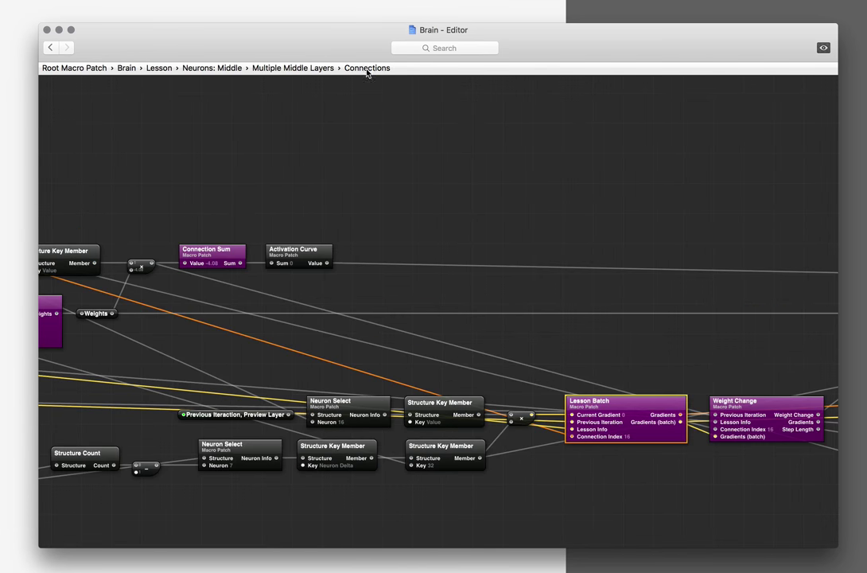
- Open the Weight Change patch and its nested Step Size patch
scroll(770, 446, "left", 1)
left_click(772, 428)
double_click(772, 428)
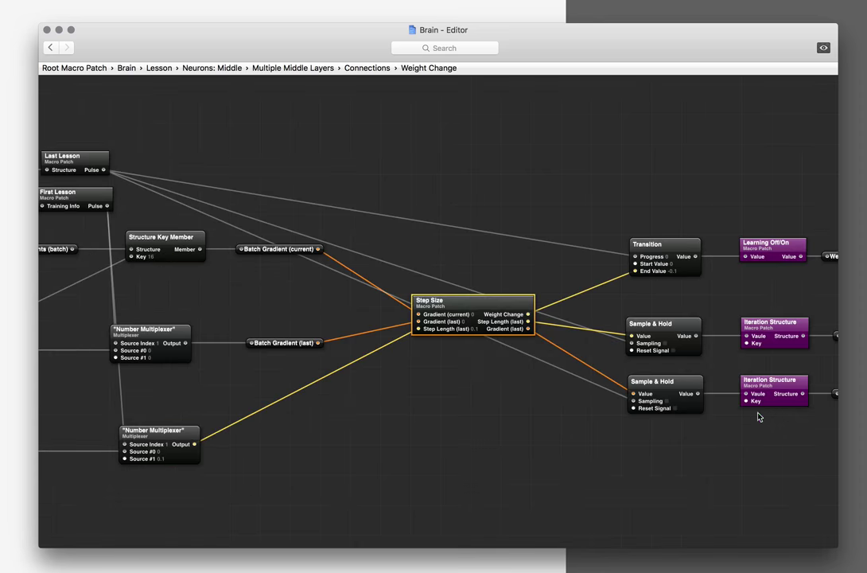
scroll(575, 308, "left", 3)
scroll(579, 307, "left", 3)
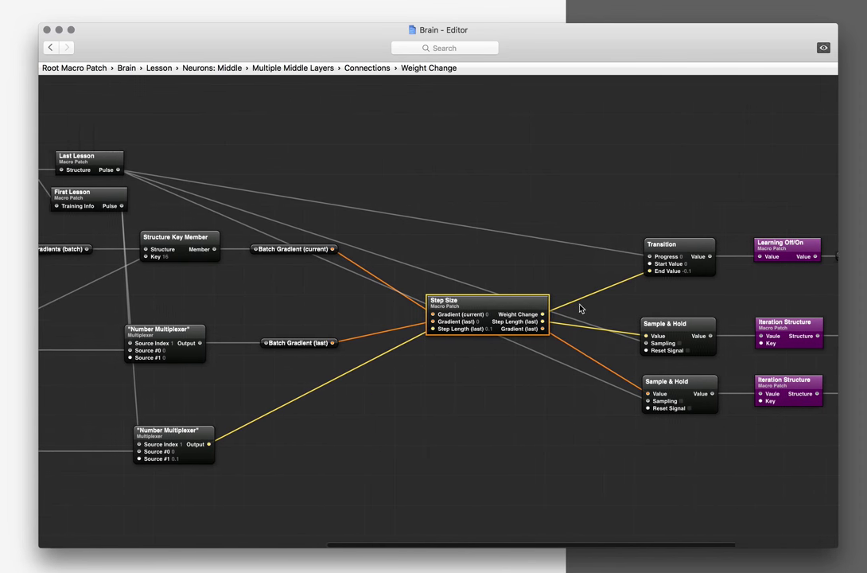
double_click(561, 325)
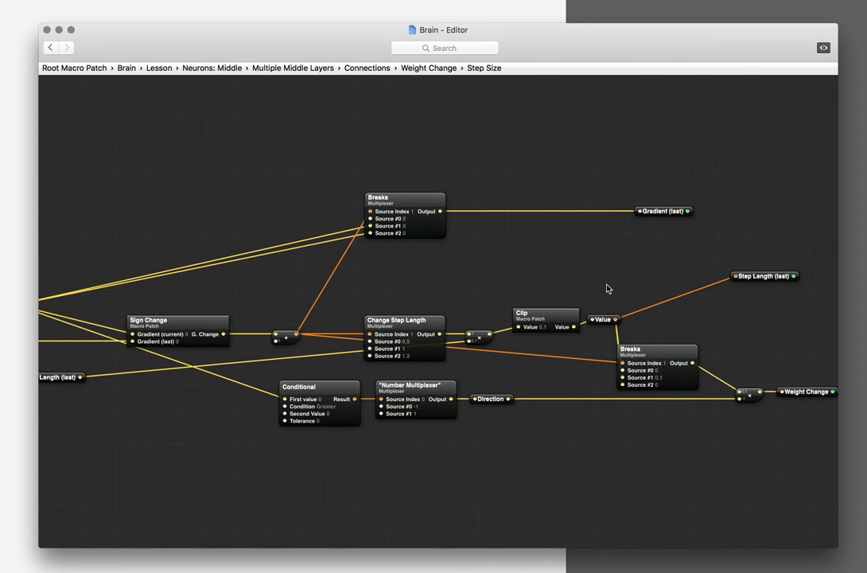
- Climb the breadcrumbs from Step Size back up to the Lesson graph
left_click(433, 68)
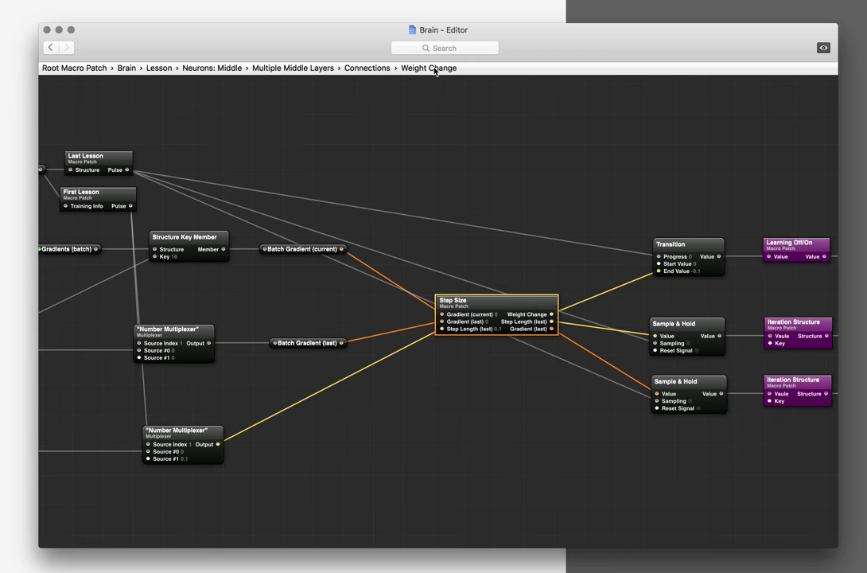
left_click(371, 69)
scroll(617, 252, "right", 5)
scroll(618, 253, "right", 5)
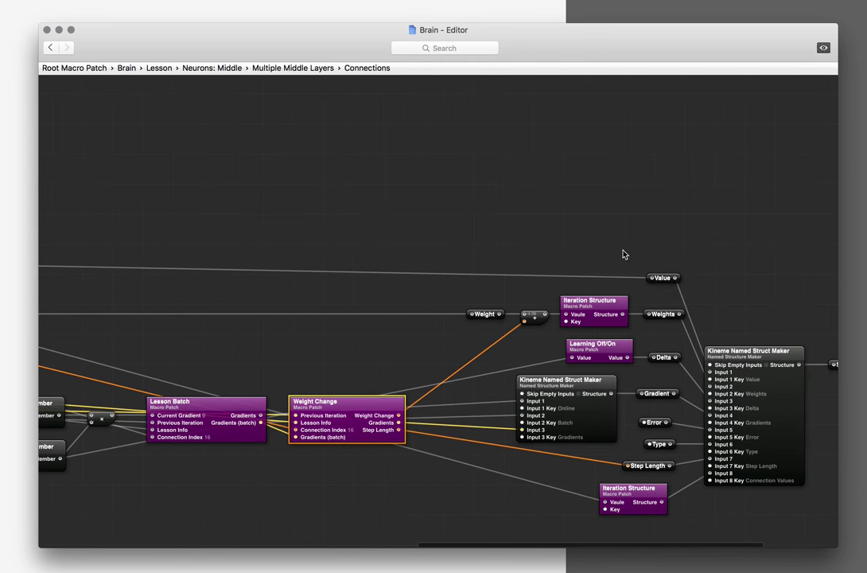
left_click(322, 67)
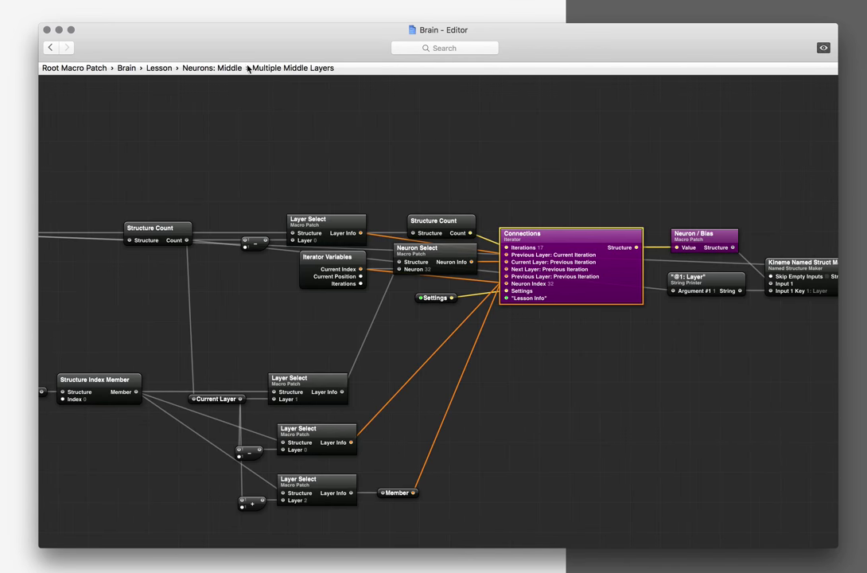
left_click(236, 68)
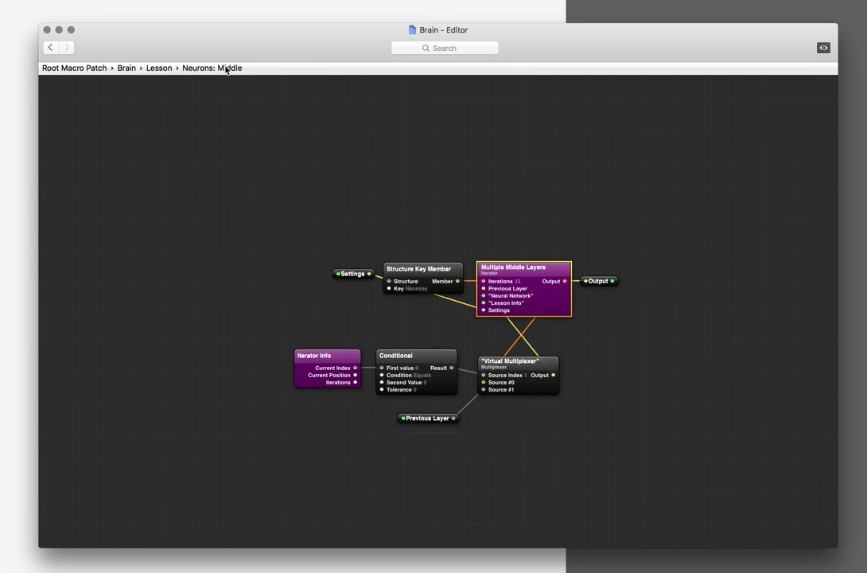
left_click(166, 68)
- Check the Answer output's links, return to the root graph and close the editor
scroll(537, 202, "right", 3)
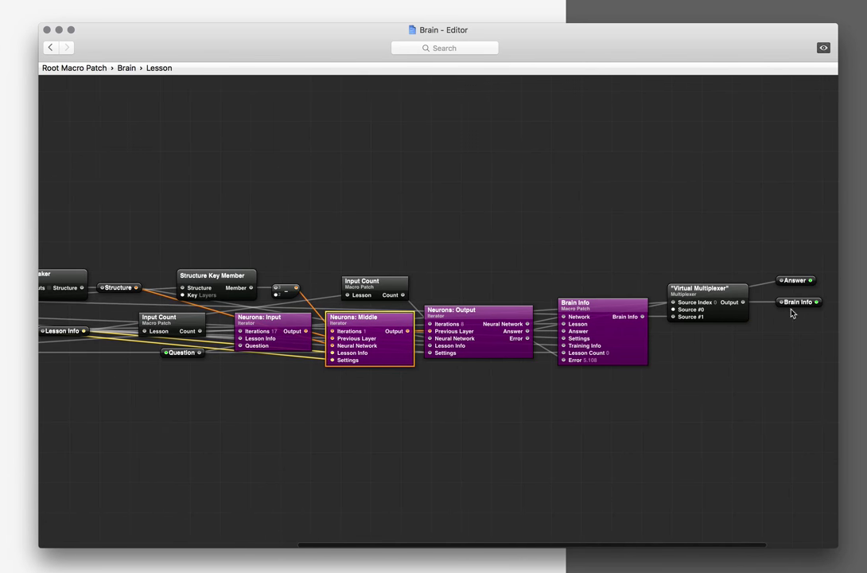
left_click(792, 280)
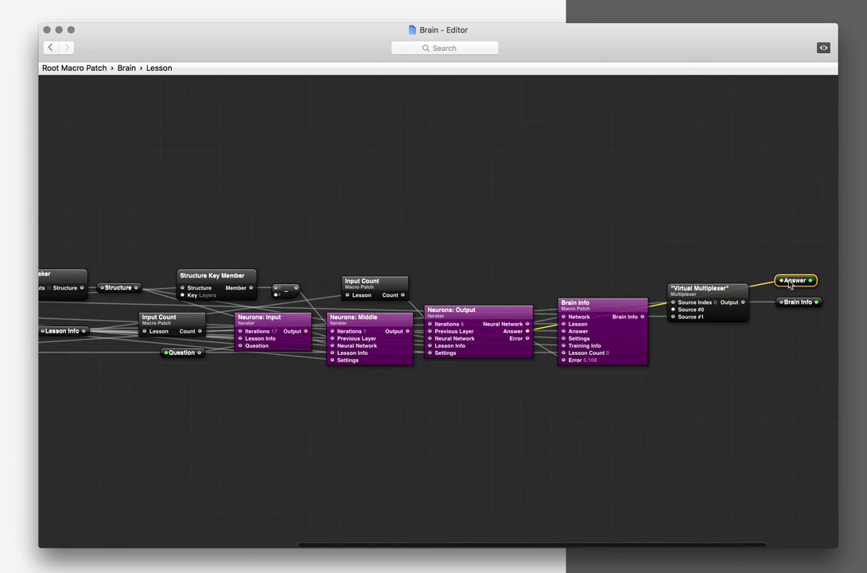
left_click(126, 68)
left_click(79, 69)
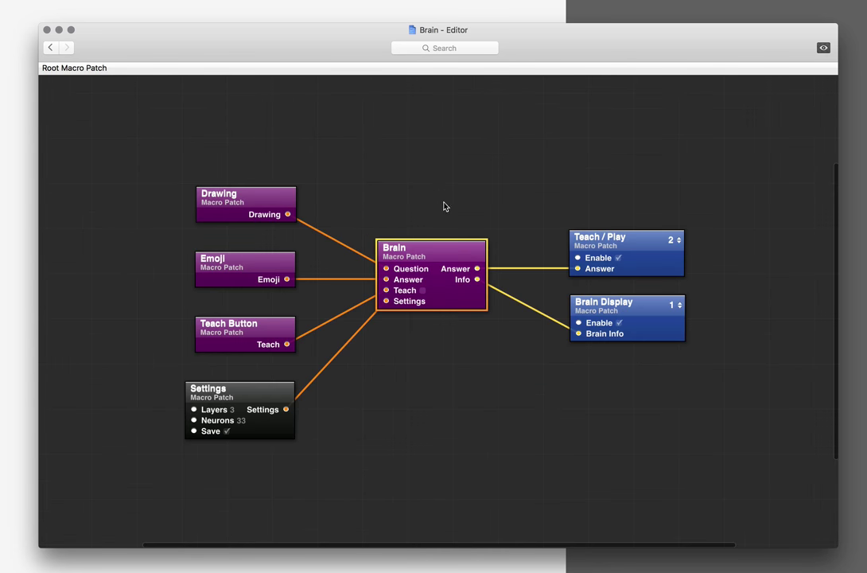
left_click(445, 206)
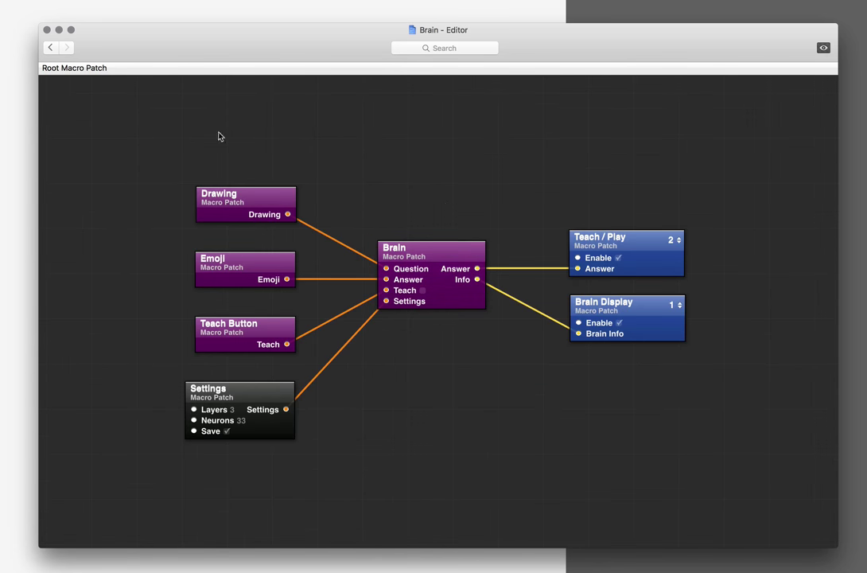
left_click(48, 30)
- Draw a U, a smile and a frown to get sunglasses, slightly smiling and frowning emojis
mouse_move(183, 278)
left_mouse_down()
mouse_move(197, 337)
mouse_move(311, 311)
mouse_move(314, 293)
mouse_move(198, 285)
left_mouse_up()
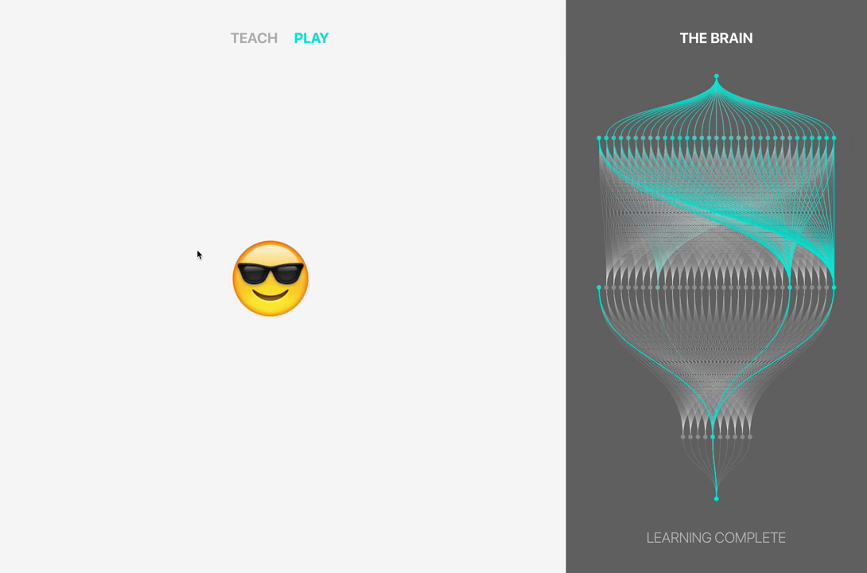
mouse_move(194, 271)
left_mouse_down()
mouse_move(213, 295)
mouse_move(327, 290)
mouse_move(343, 265)
left_mouse_up()
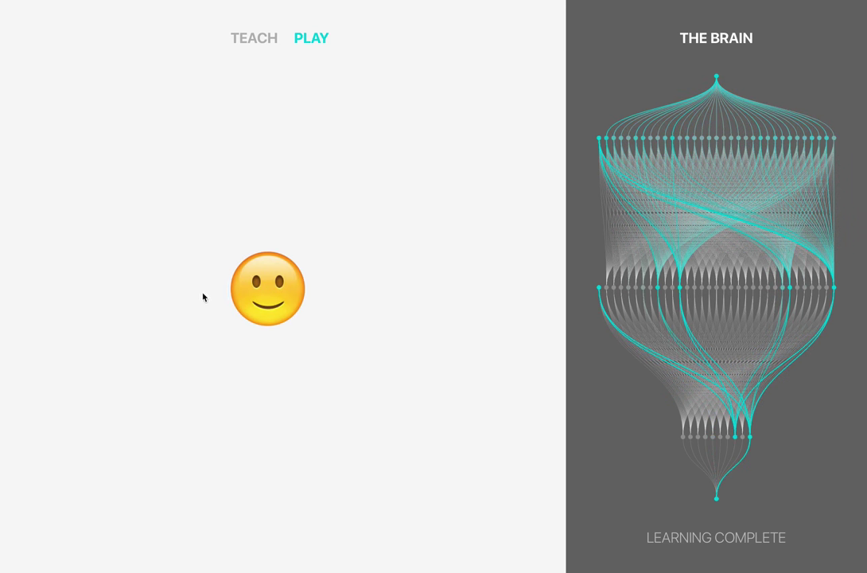
mouse_move(207, 290)
left_mouse_down()
mouse_move(228, 269)
mouse_move(313, 275)
mouse_move(332, 302)
left_mouse_up()
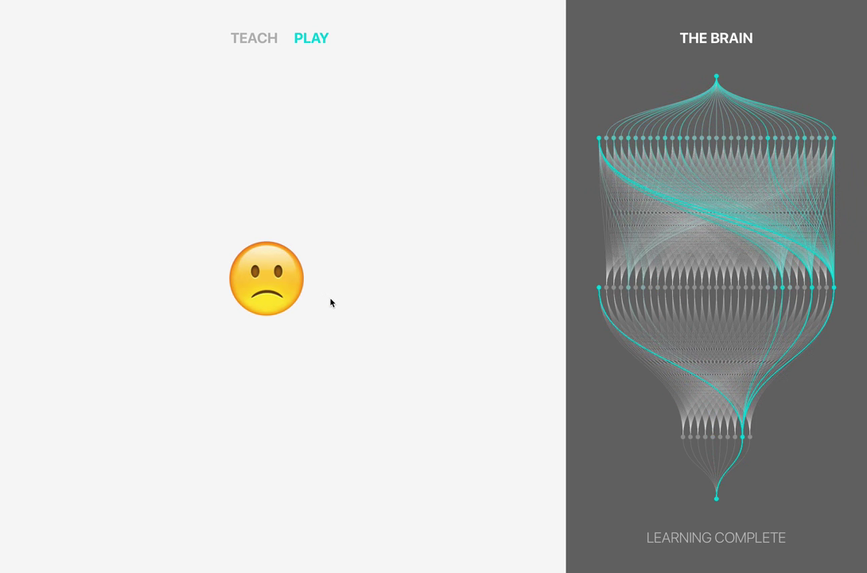